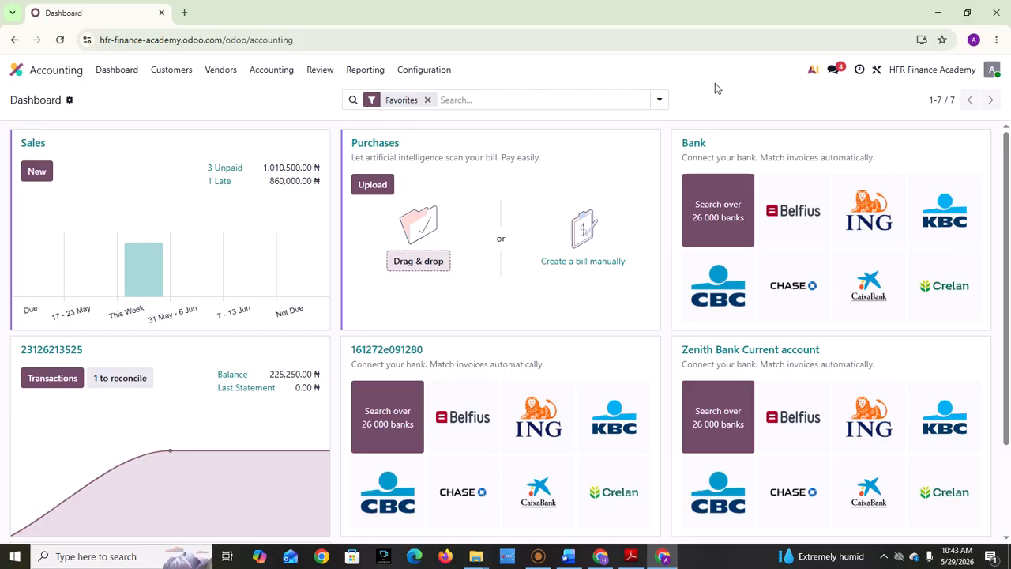
# Start a new customer payment from the Zenith Bank Current account journal and select the paying customer
pyautogui.click(984, 348)
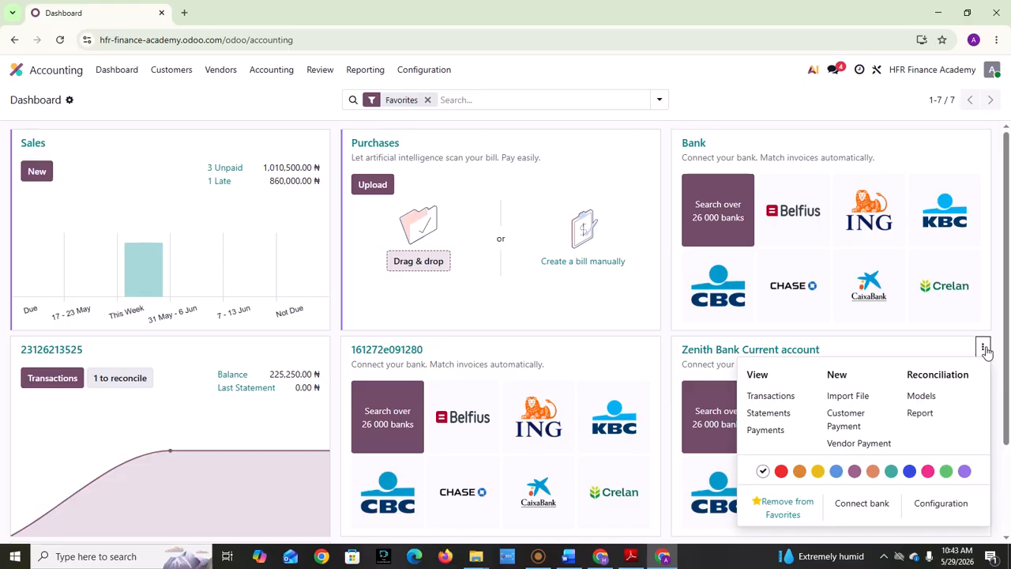
pyautogui.click(844, 426)
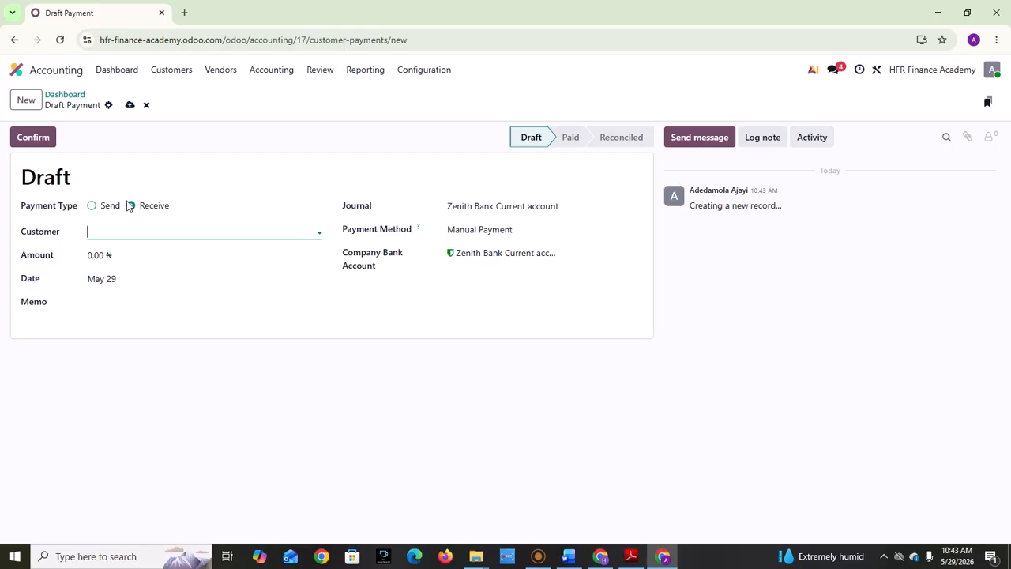
pyautogui.click(189, 227)
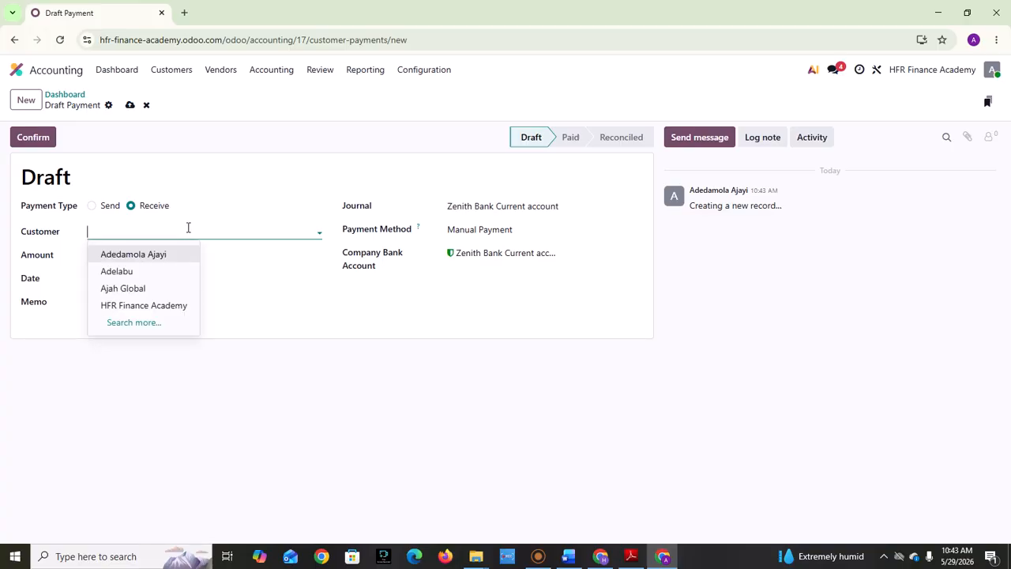
pyautogui.click(126, 271)
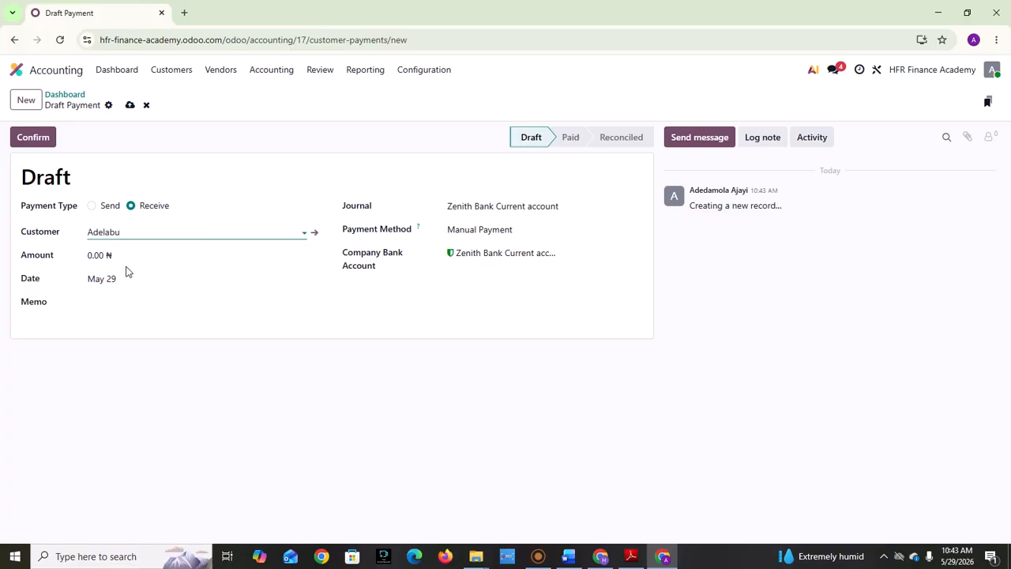
# Set the received payment's amount to 75,250 ₦, then confirm it and mark it as sent
pyautogui.click(95, 256)
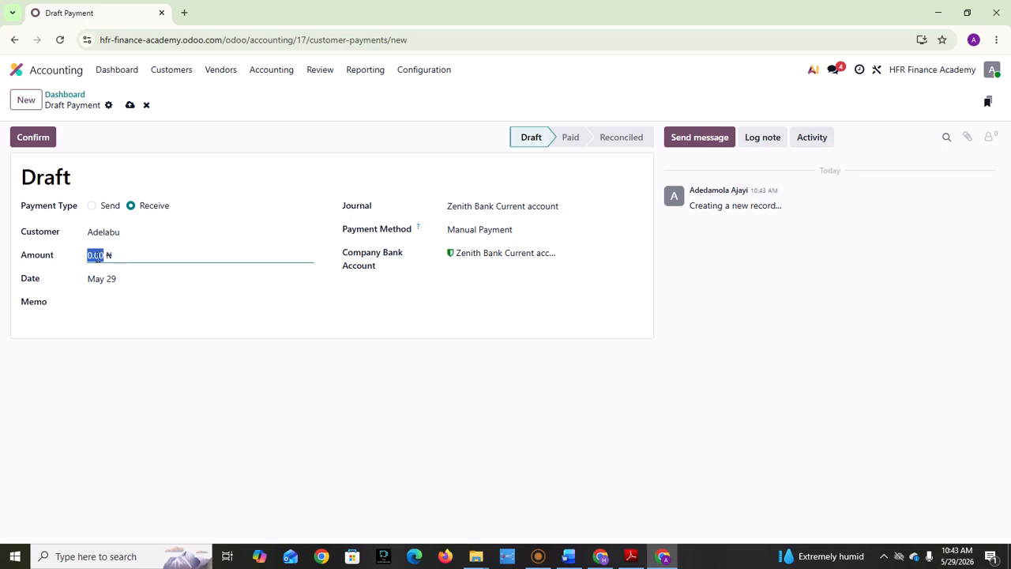
pyautogui.write('75')
pyautogui.write('550')
pyautogui.click(219, 366)
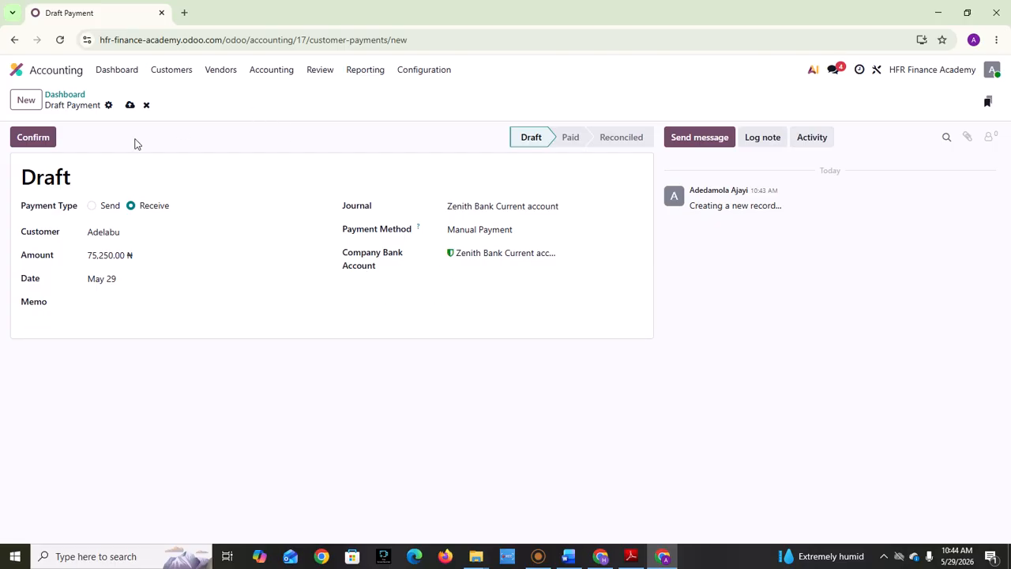
pyautogui.click(36, 146)
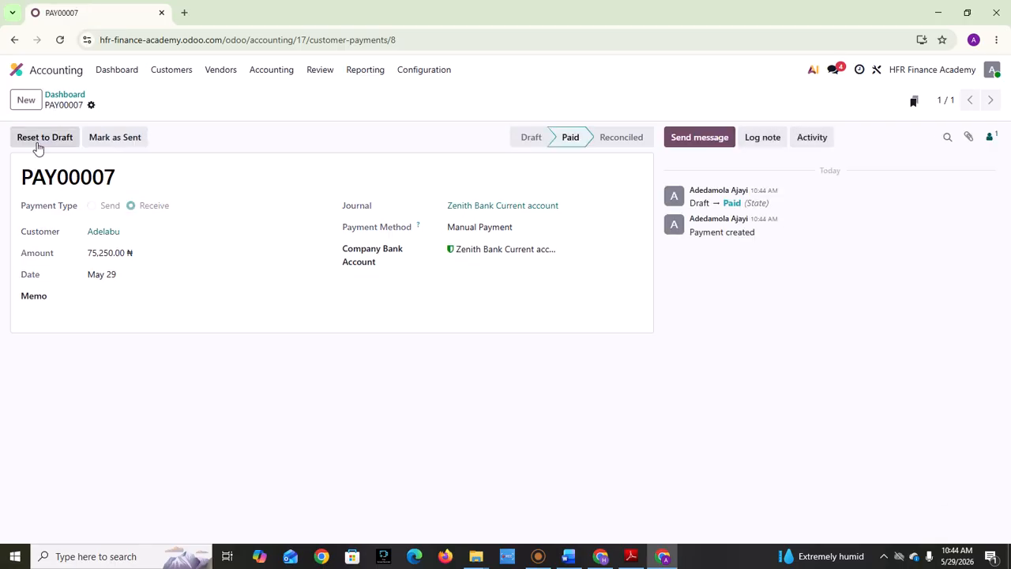
pyautogui.click(117, 140)
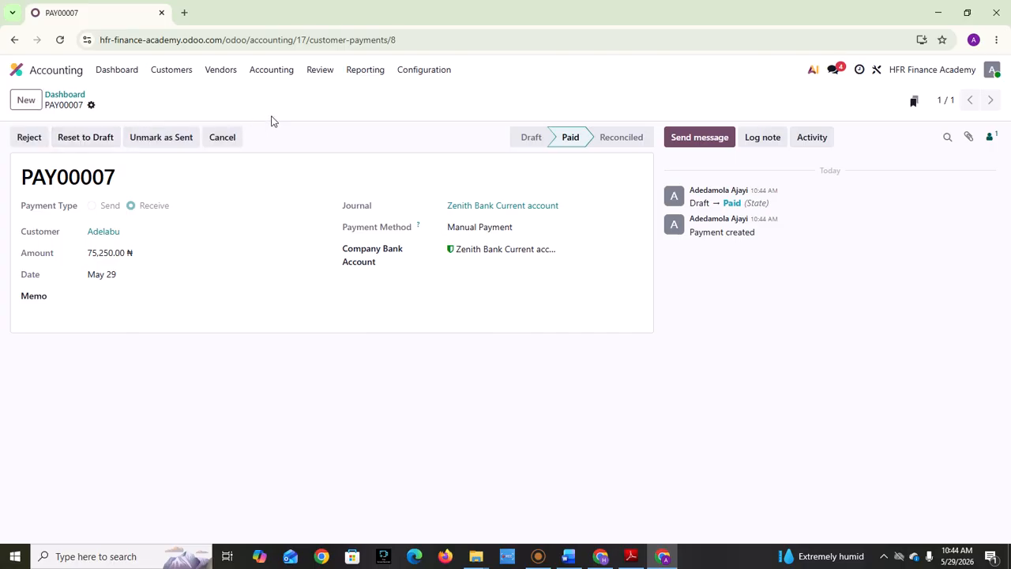
# Open the customer invoice dated May 29 and examine its amount due and outstanding credits
pyautogui.click(169, 71)
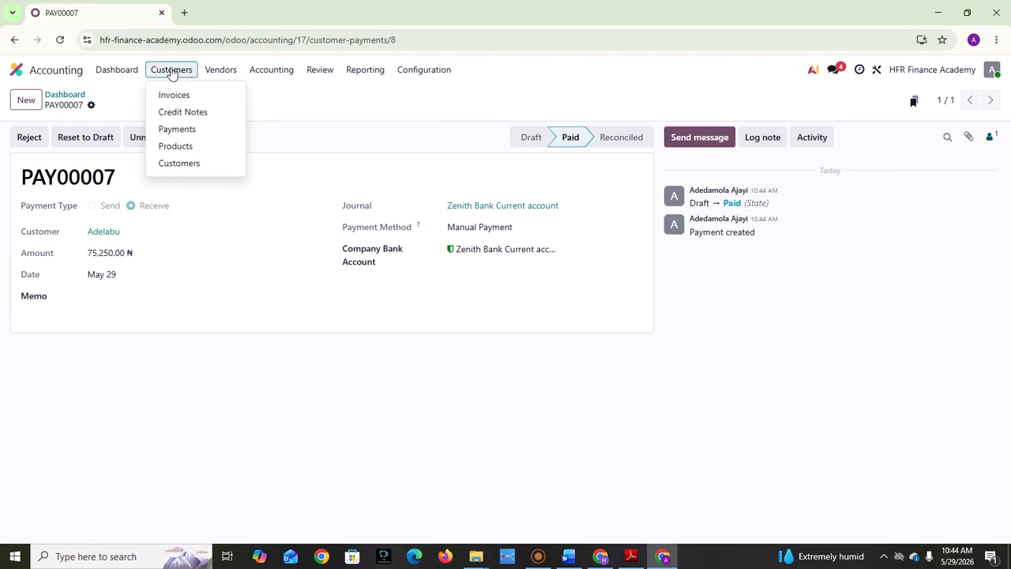
pyautogui.click(177, 94)
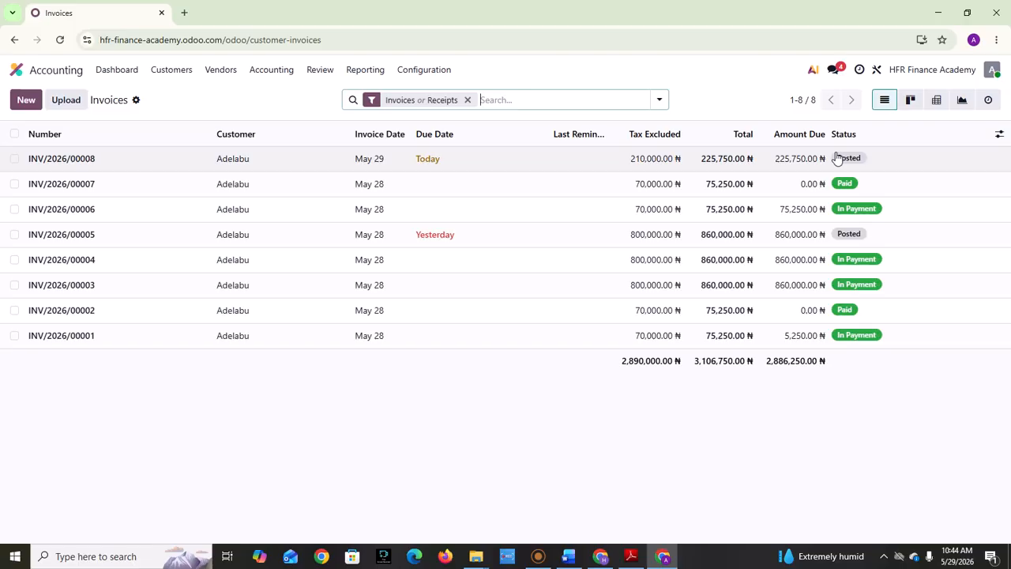
pyautogui.click(193, 162)
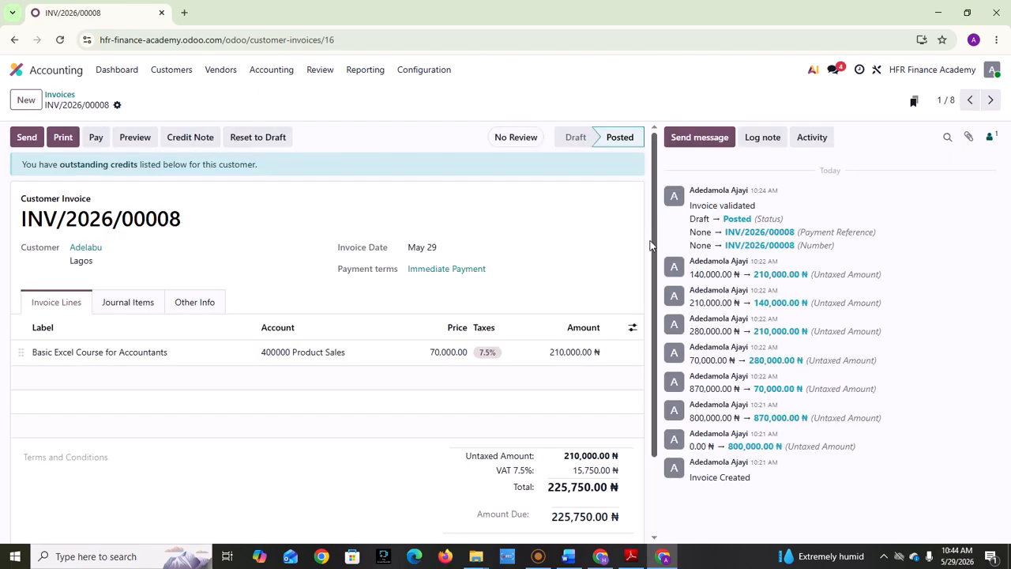
pyautogui.moveTo(649, 260); pyautogui.dragTo(648, 308)
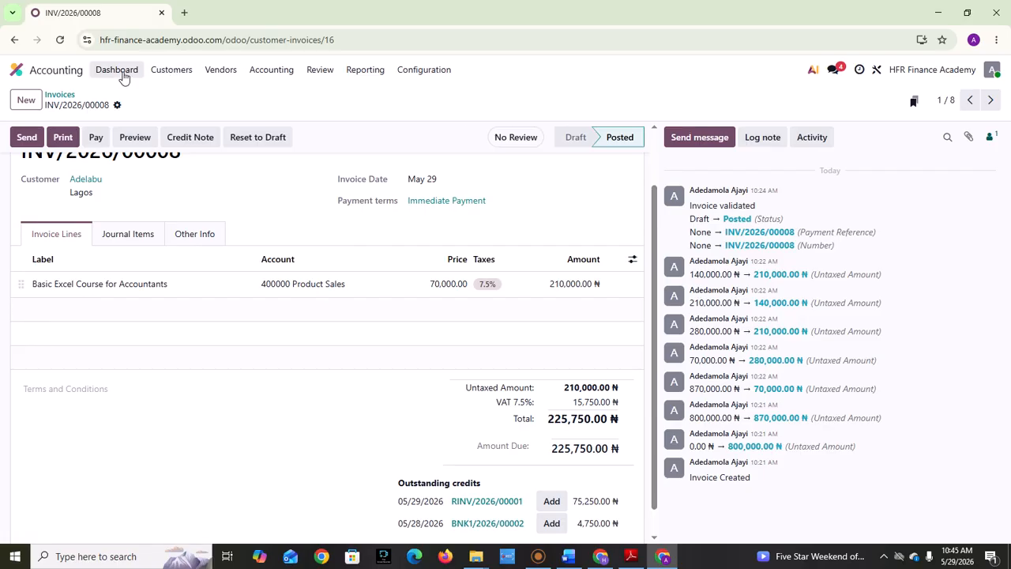
# Open the list of journal items to reconcile
pyautogui.click(111, 76)
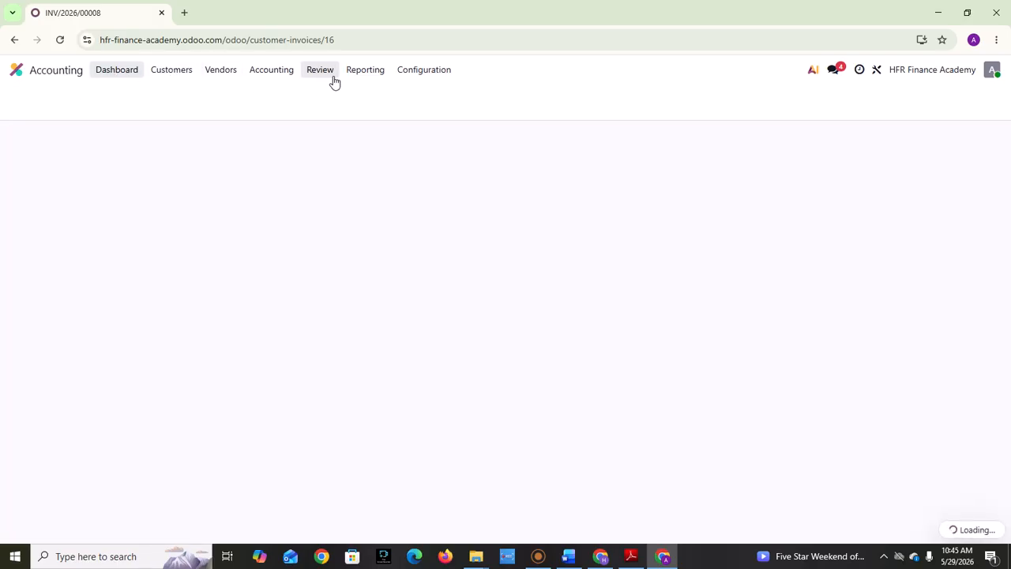
pyautogui.click(272, 70)
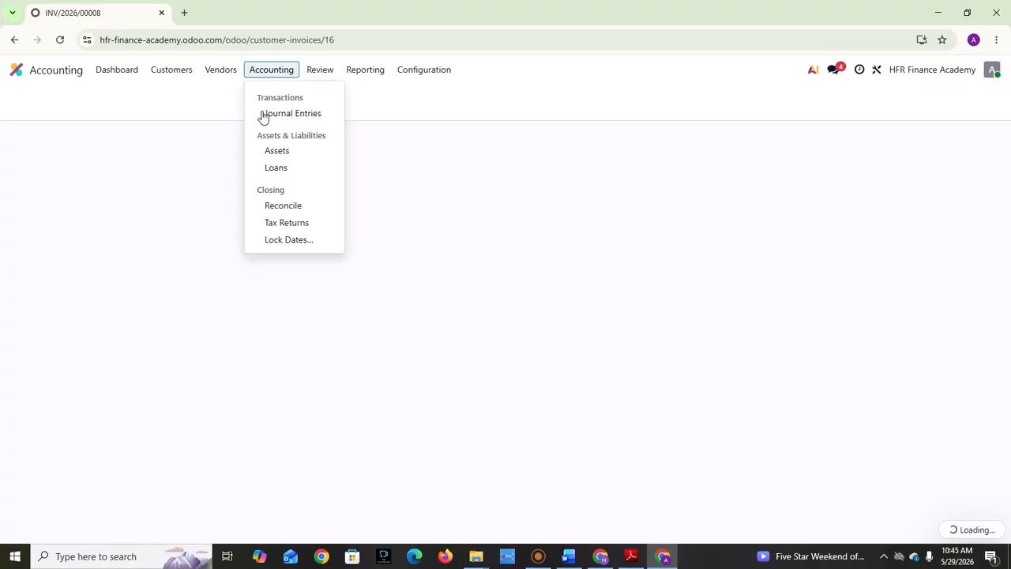
pyautogui.click(283, 206)
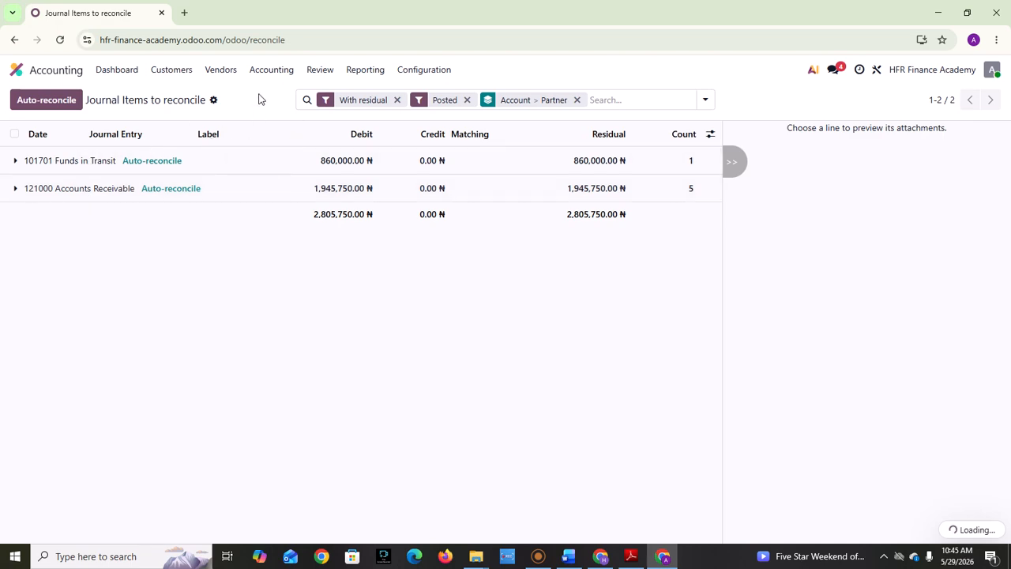
pyautogui.click(281, 71)
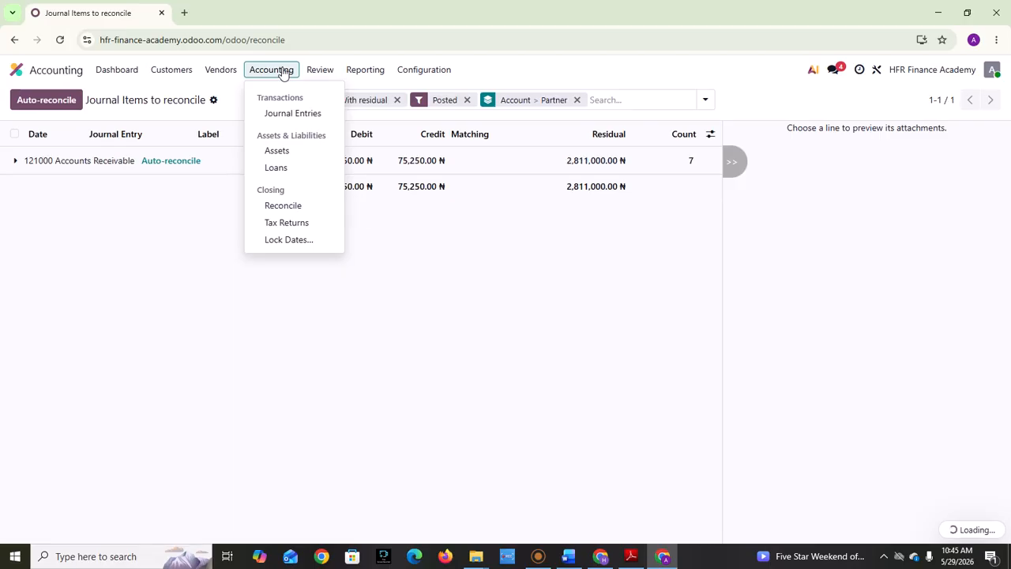
pyautogui.click(312, 74)
pyautogui.click(312, 75)
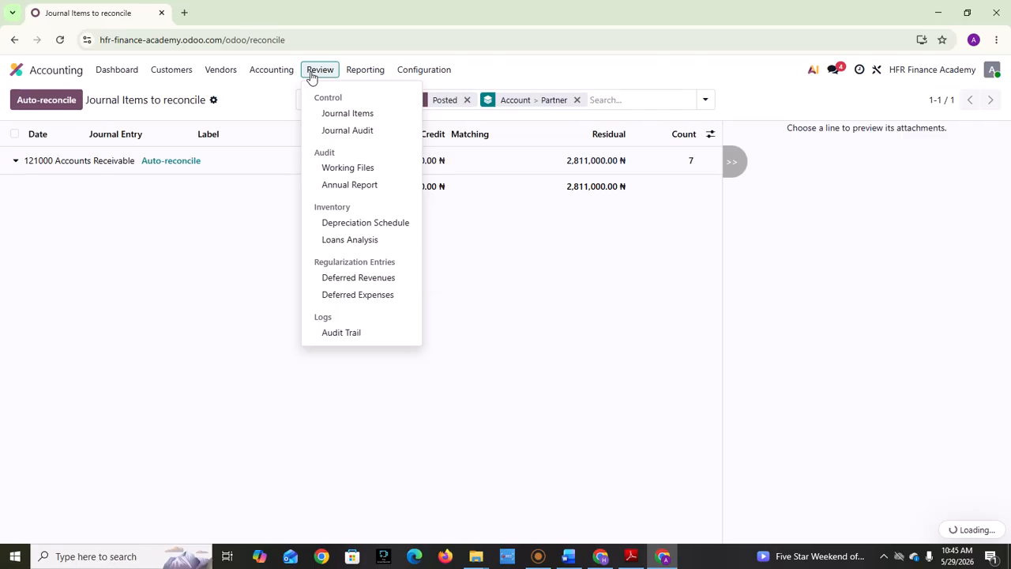
pyautogui.moveTo(352, 77)
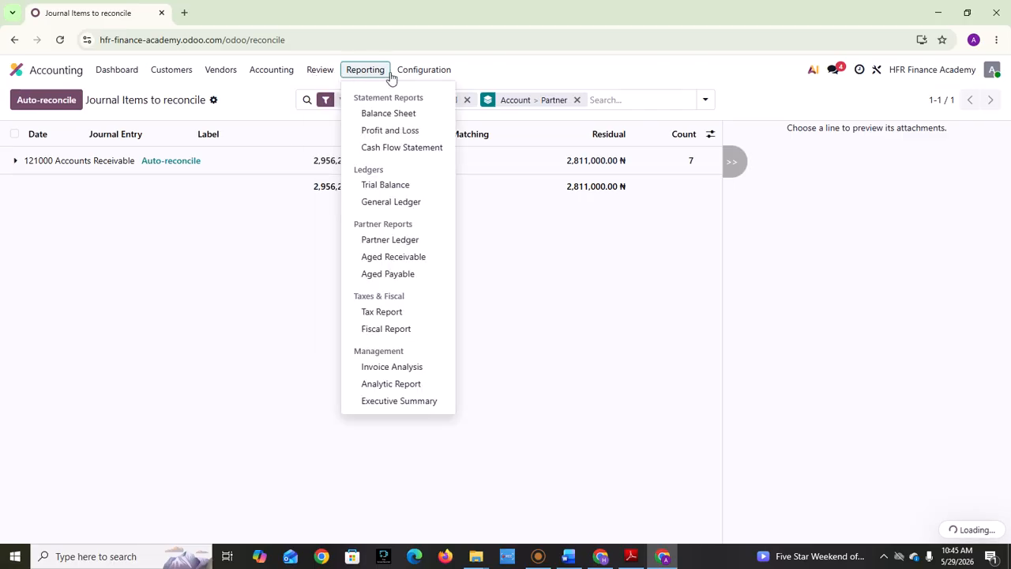
pyautogui.moveTo(274, 74)
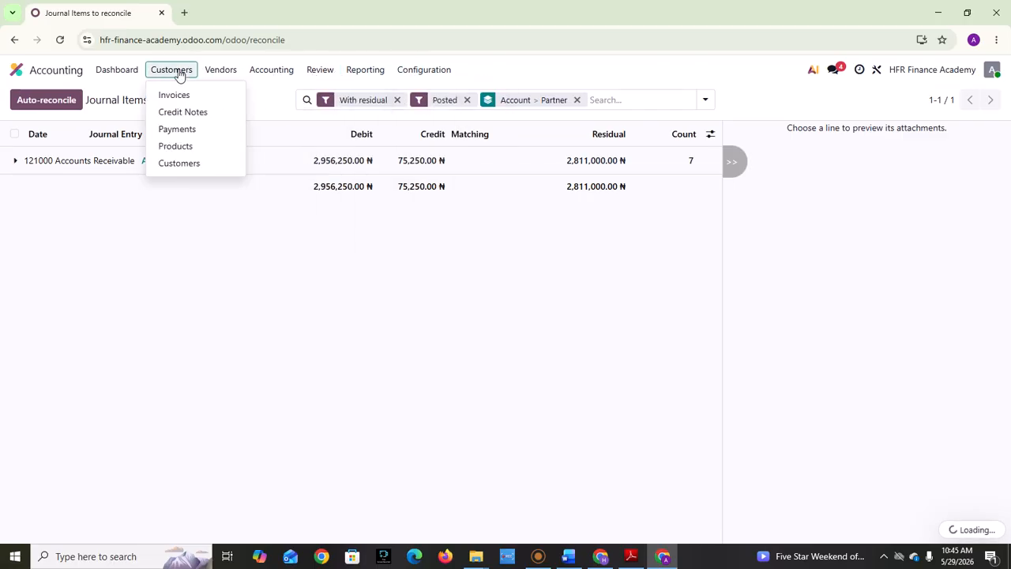
# Review the payments recorded in the Zenith Bank Current account journal and open the May 29 customer payment
pyautogui.click(135, 72)
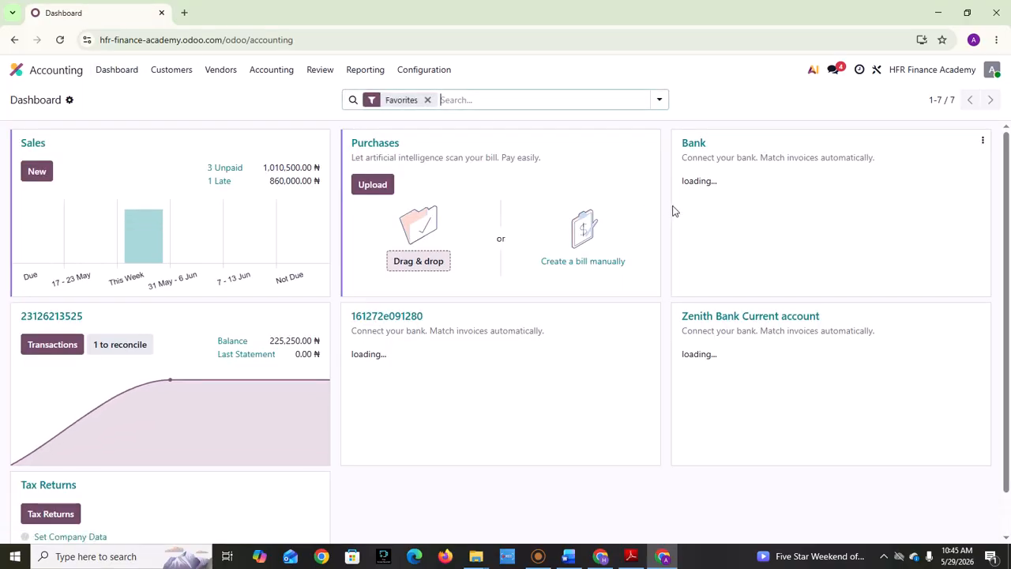
pyautogui.click(982, 316)
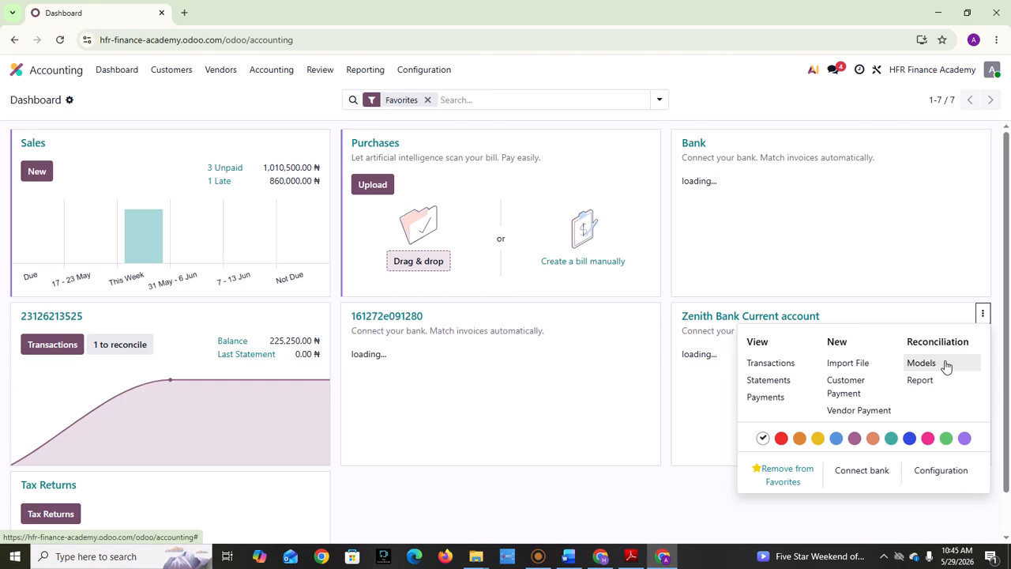
pyautogui.click(764, 397)
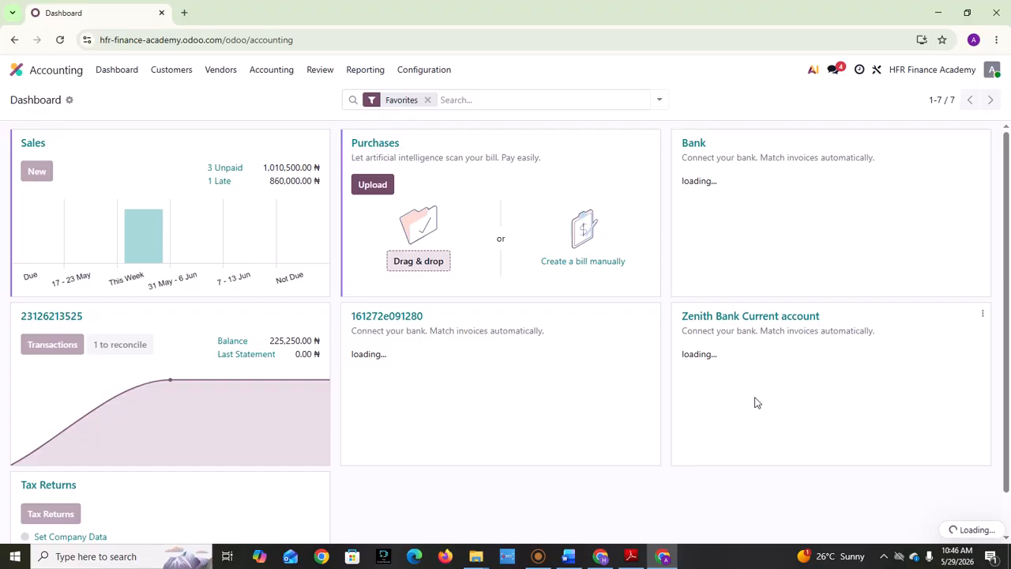
pyautogui.click(755, 403)
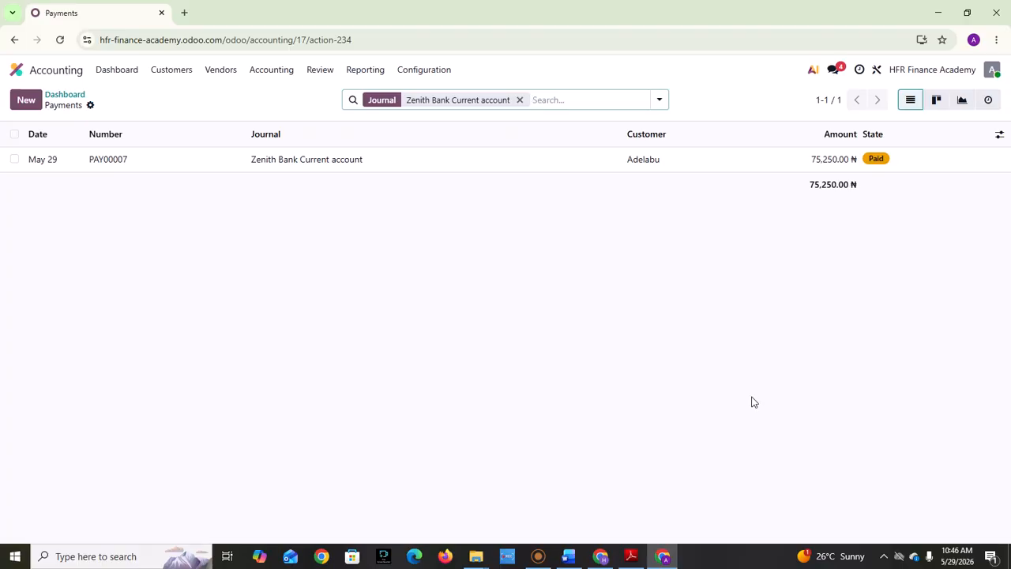
pyautogui.click(281, 163)
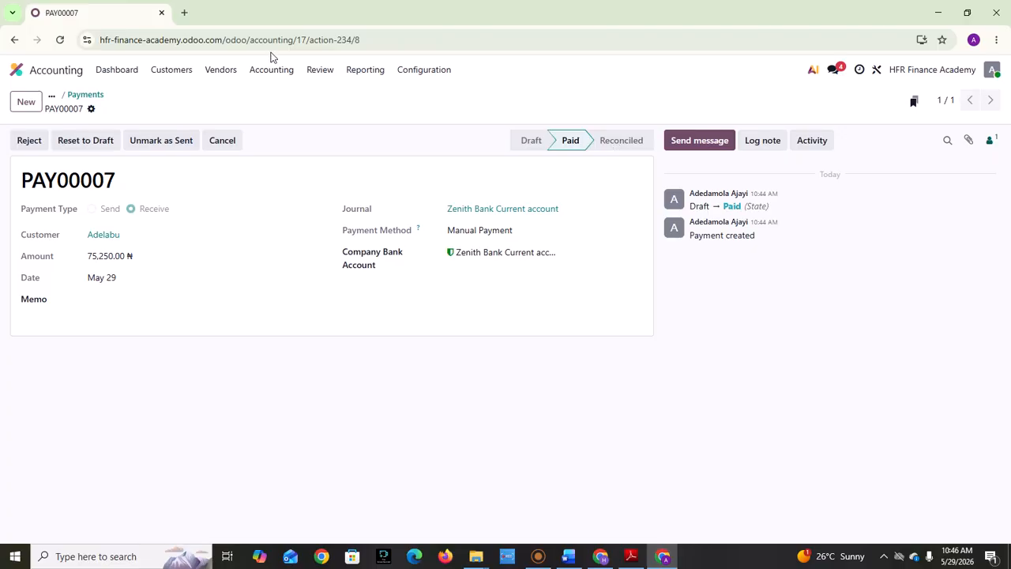
# Open the Trial Balance report and examine the bank and receivable account balances
pyautogui.click(365, 72)
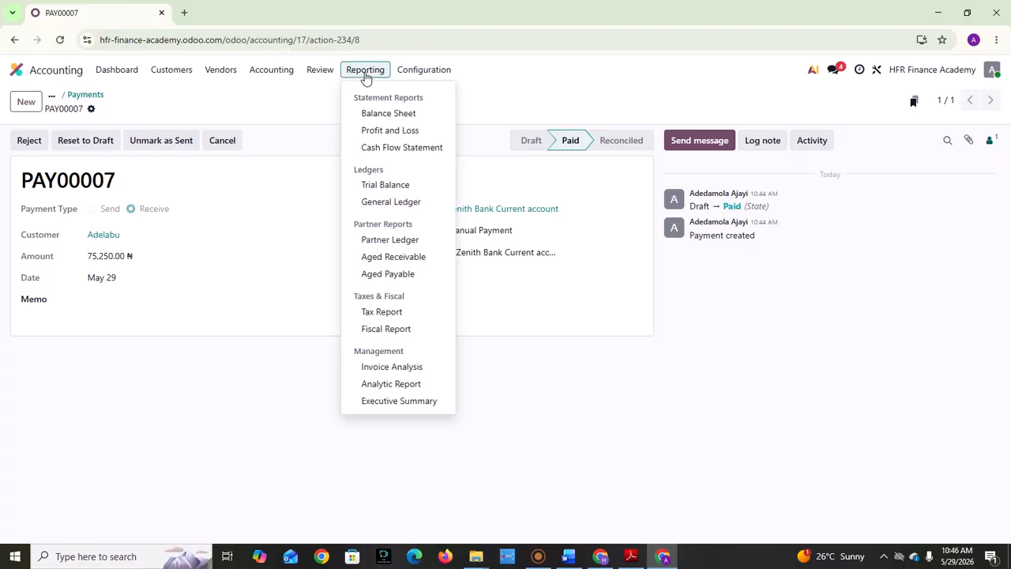
pyautogui.click(414, 192)
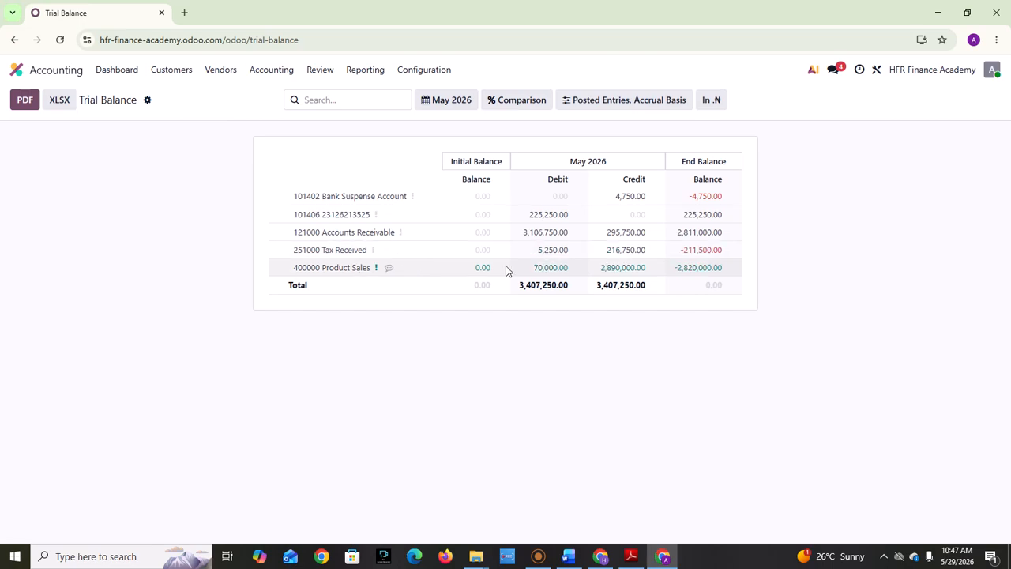
# Open the Zenith Bank Current account journal's configuration and examine its bank and suspense accounts
pyautogui.click(118, 76)
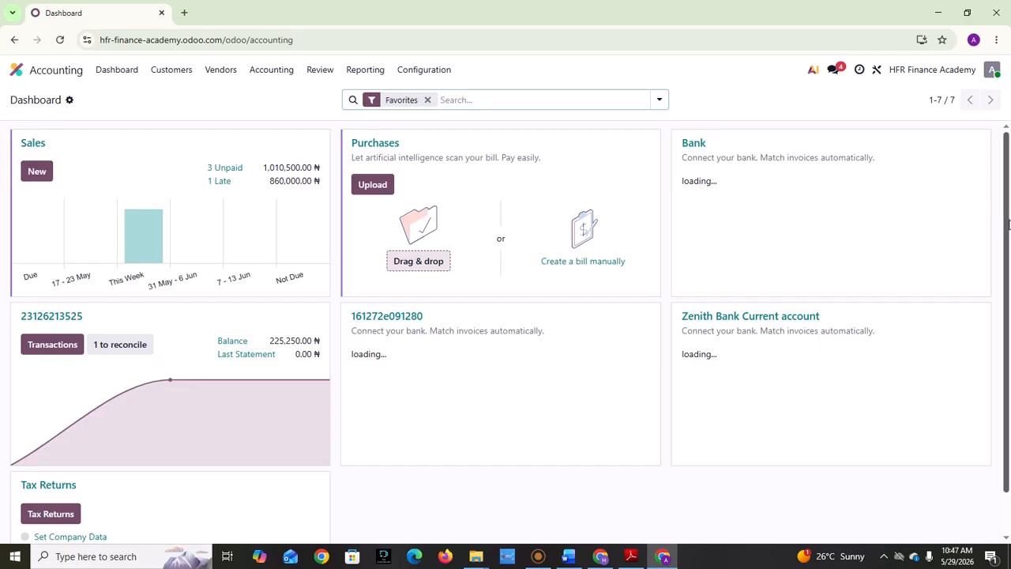
pyautogui.scroll(-1, 1008, 231)
pyautogui.moveTo(1009, 230); pyautogui.dragTo(1004, 283)
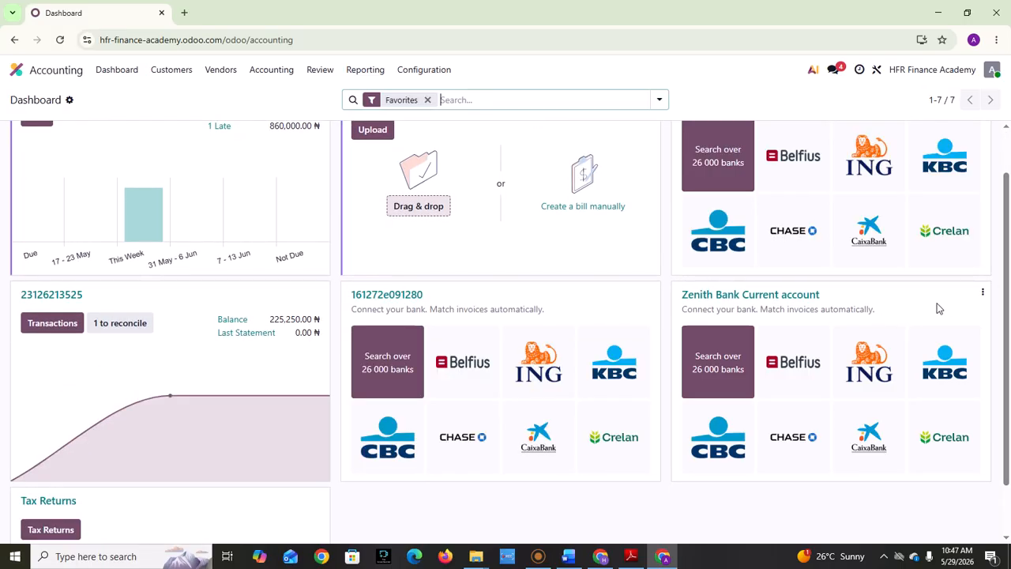
pyautogui.click(982, 293)
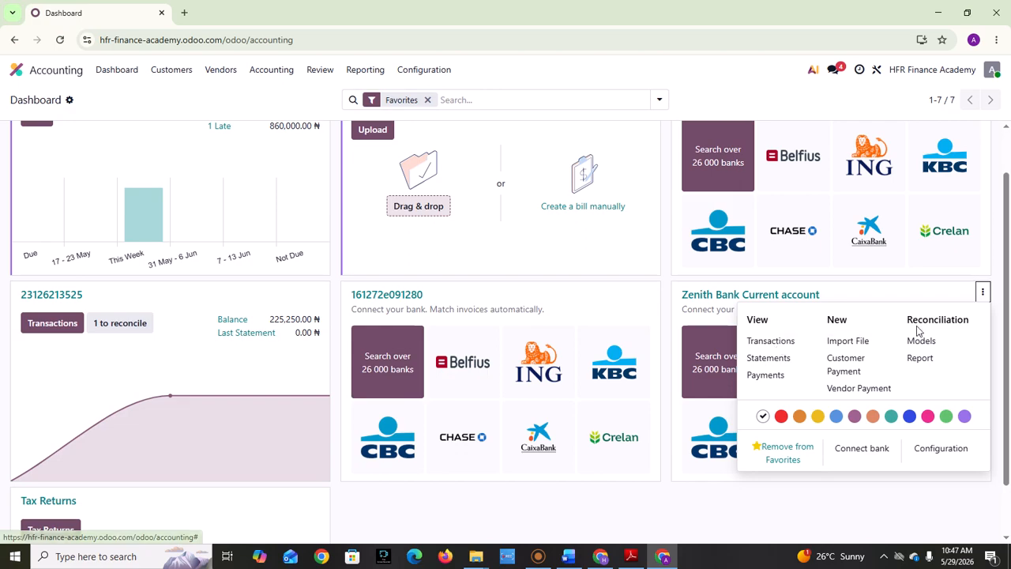
pyautogui.click(940, 447)
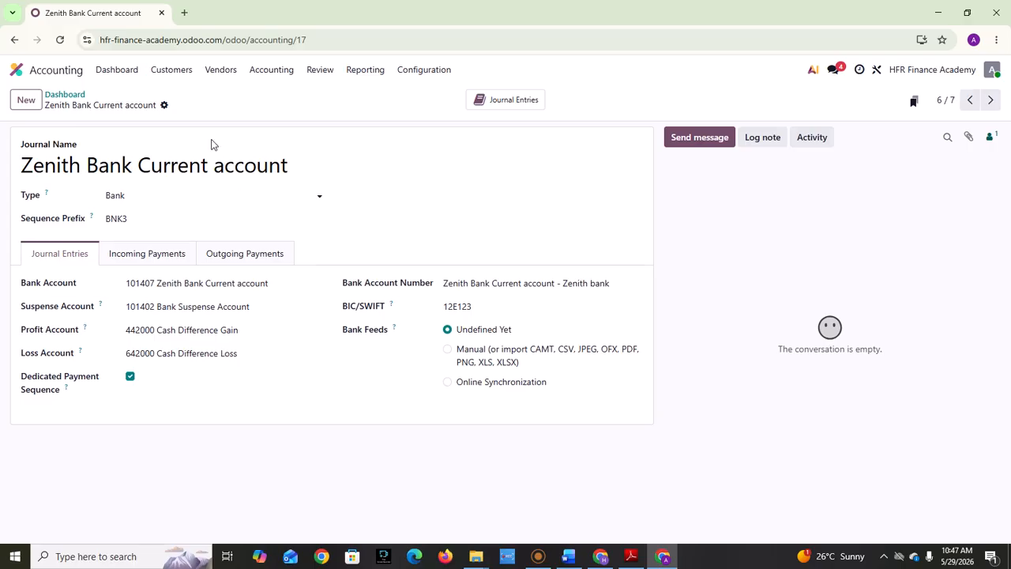
# Return to the accounting dashboard and open bank matching for the Zenith Bank Current account
pyautogui.click(123, 74)
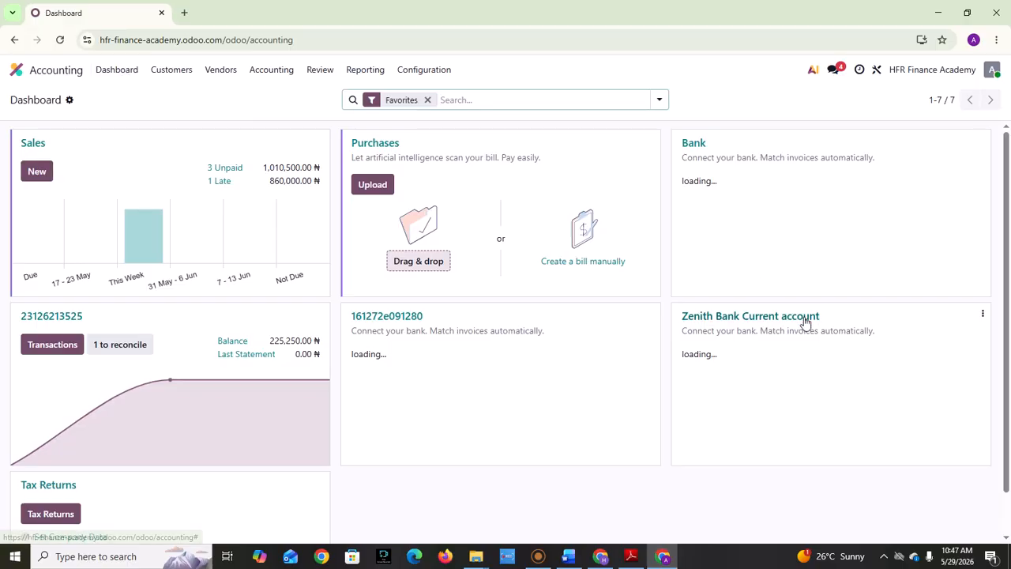
pyautogui.click(762, 318)
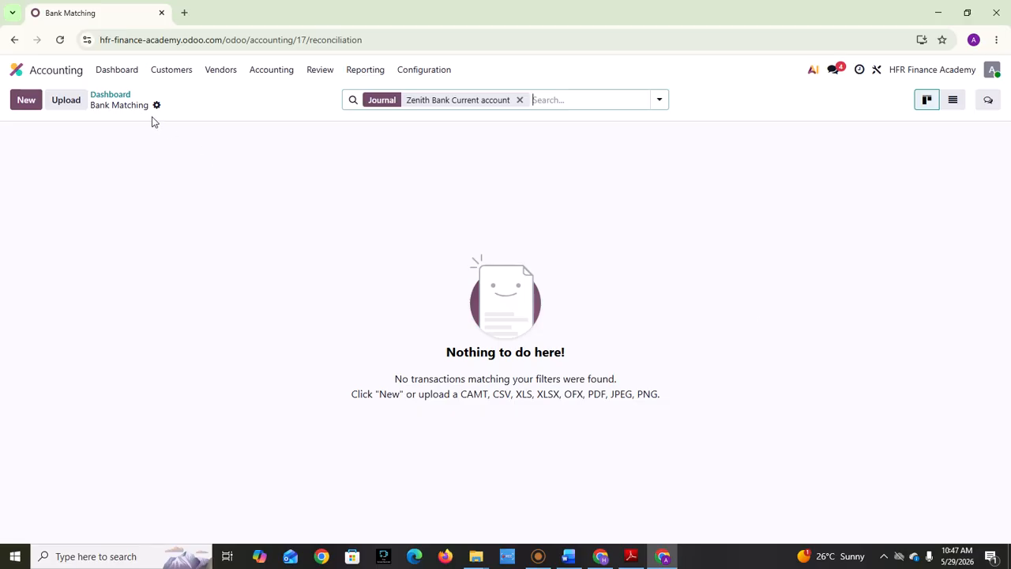
pyautogui.click(15, 41)
# Add a 200,000 ₦ bank transaction labelled as money received from the customer, with that customer as partner, and open its journal items to match
pyautogui.click(24, 103)
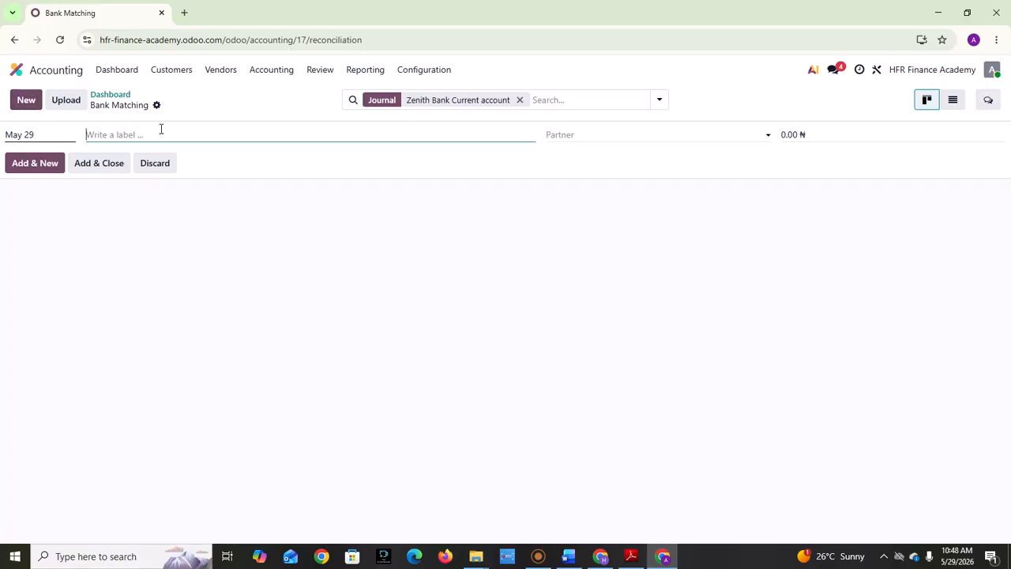
pyautogui.write('Money received from Adelabu')
pyautogui.click(588, 136)
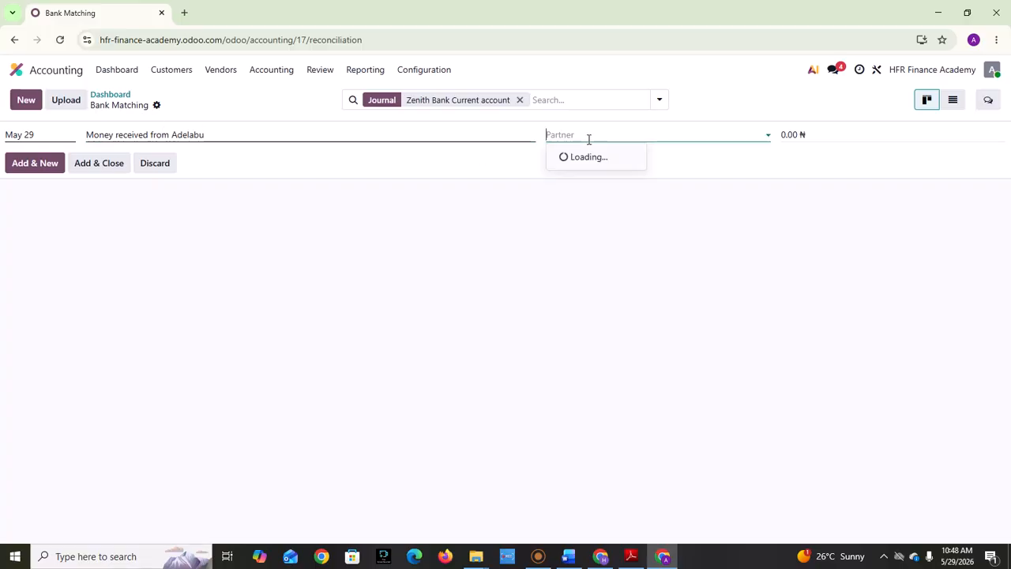
pyautogui.click(575, 174)
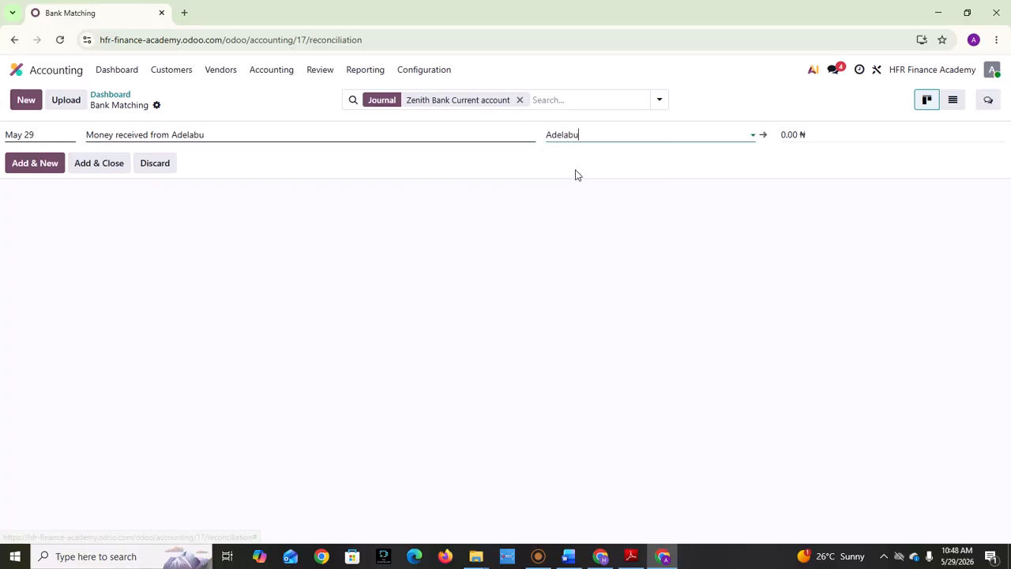
pyautogui.click(810, 136)
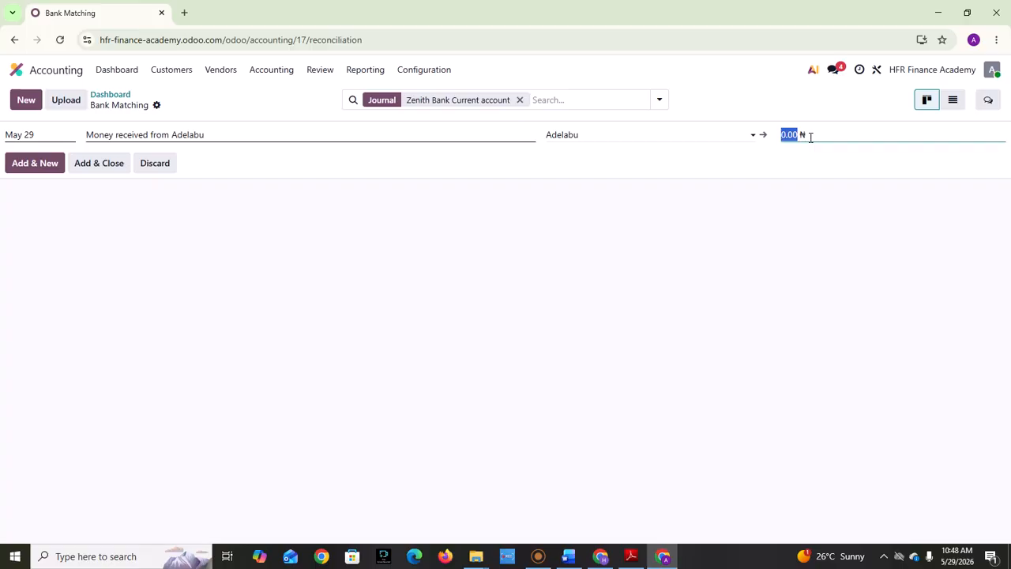
pyautogui.write('200000')
pyautogui.click(738, 232)
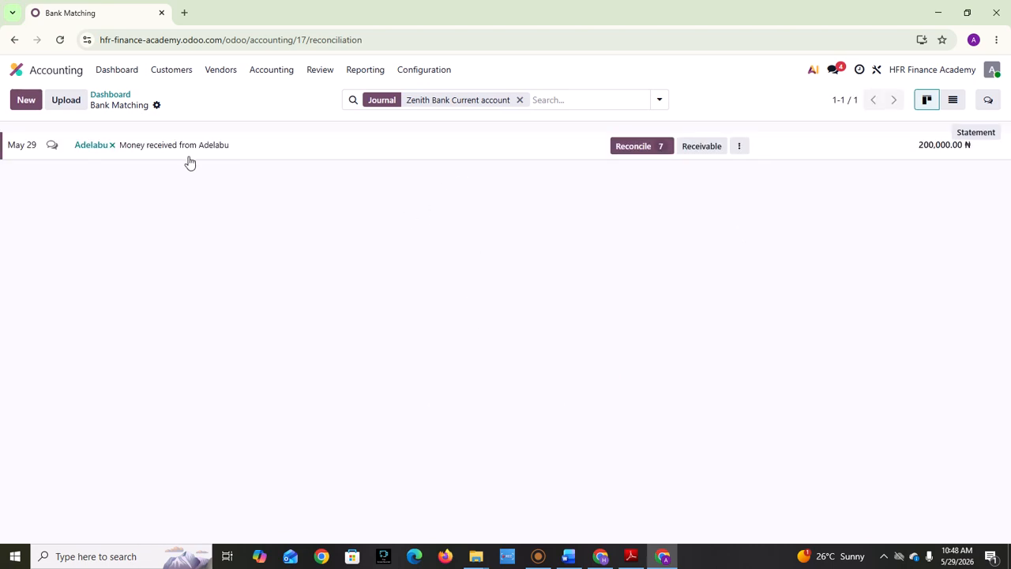
pyautogui.click(656, 146)
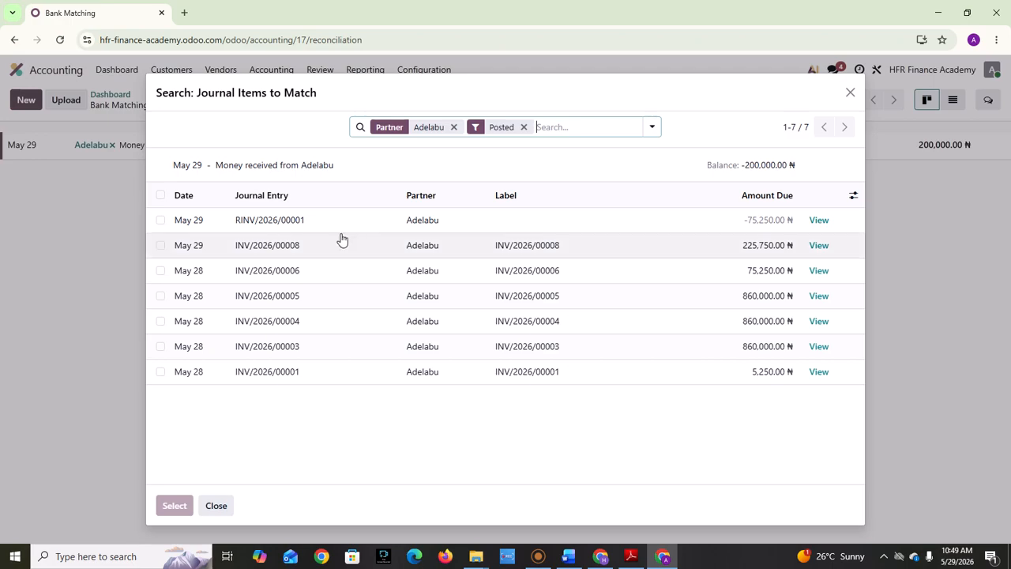
pyautogui.click(161, 221)
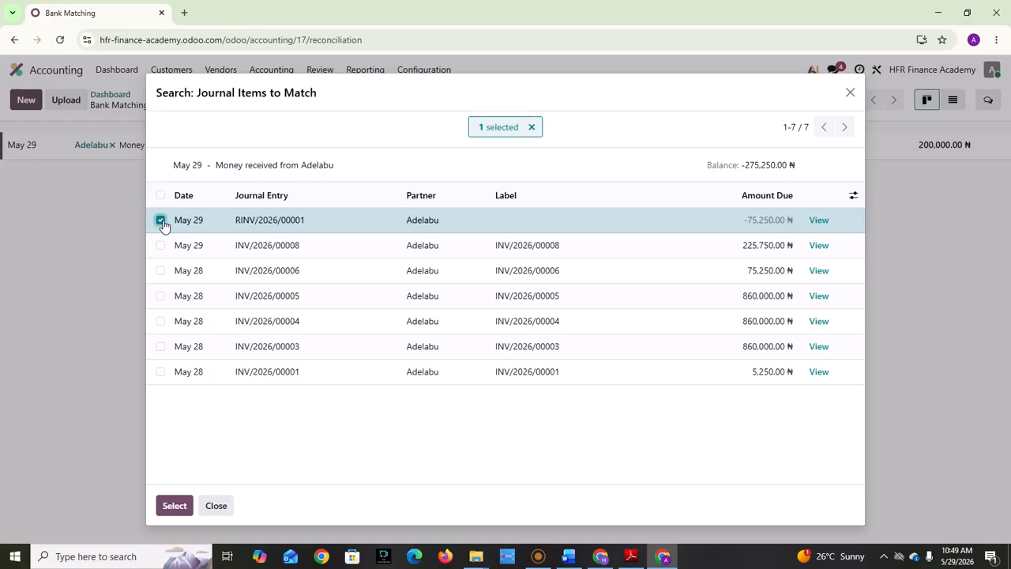
pyautogui.click(161, 220)
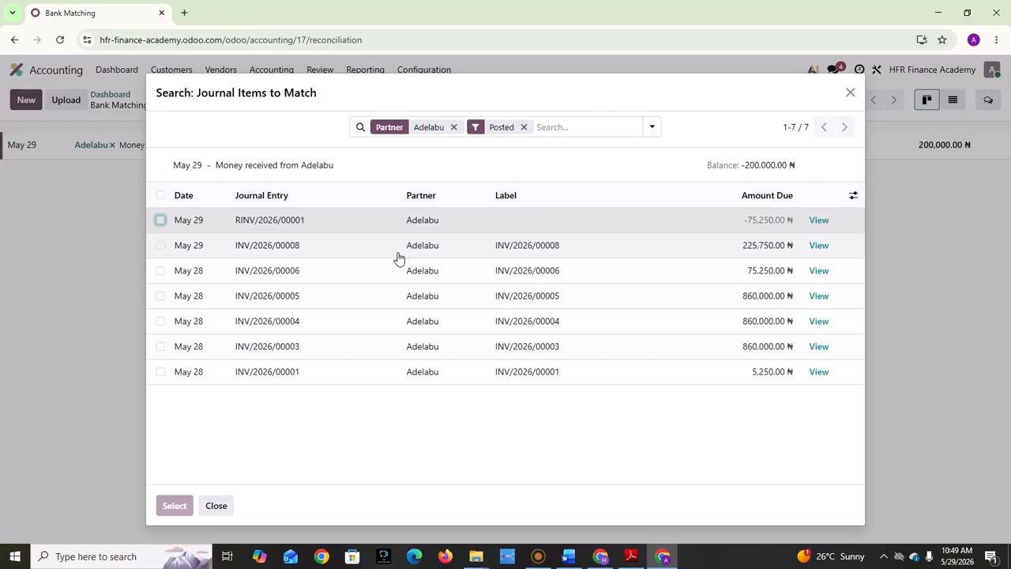
pyautogui.click(161, 247)
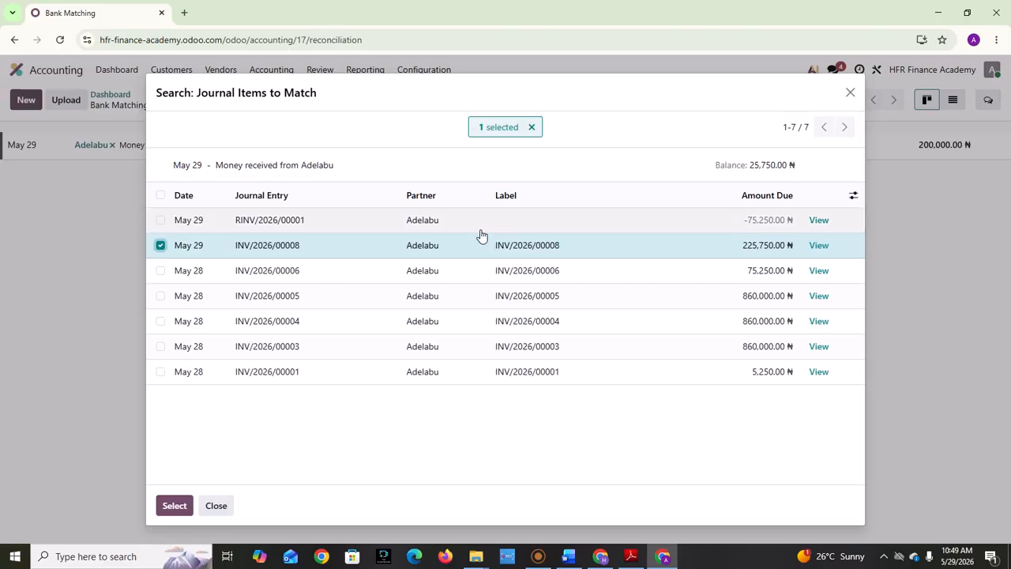
pyautogui.click(160, 245)
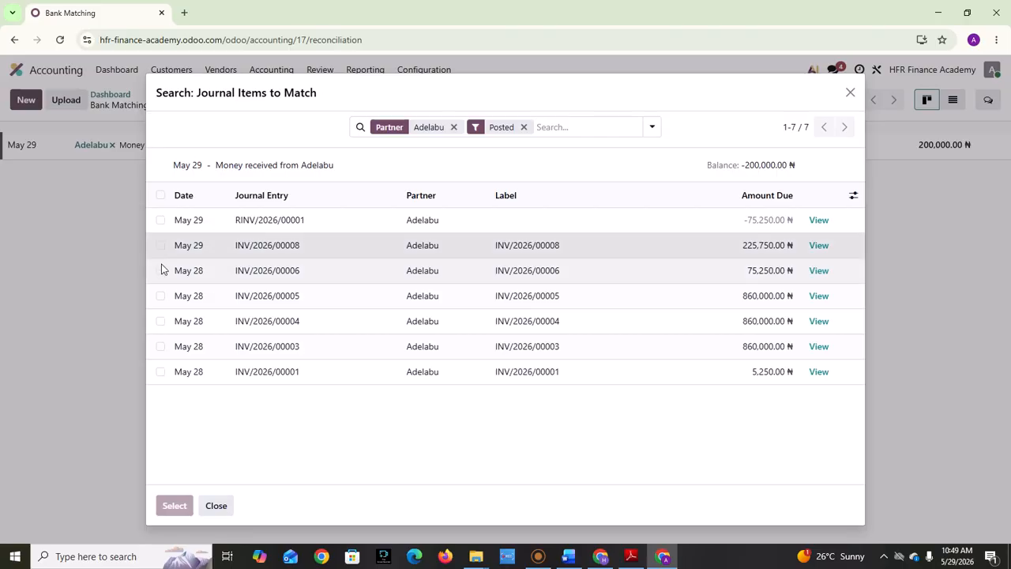
# Match the 200,000 ₦ bank transaction with the customer's invoices INV/2026/00006 and INV/2026/00001
pyautogui.click(160, 270)
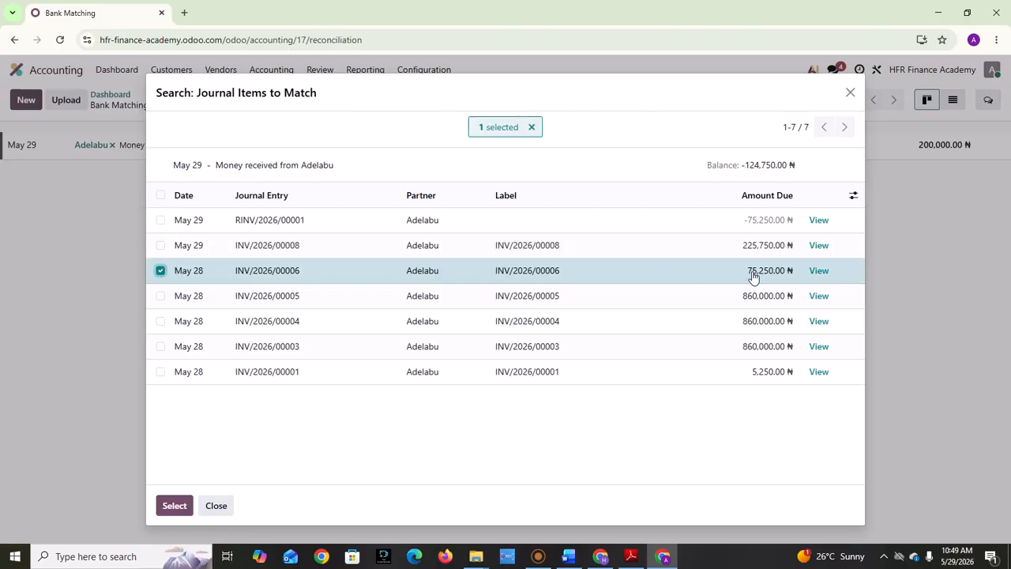
pyautogui.click(537, 557)
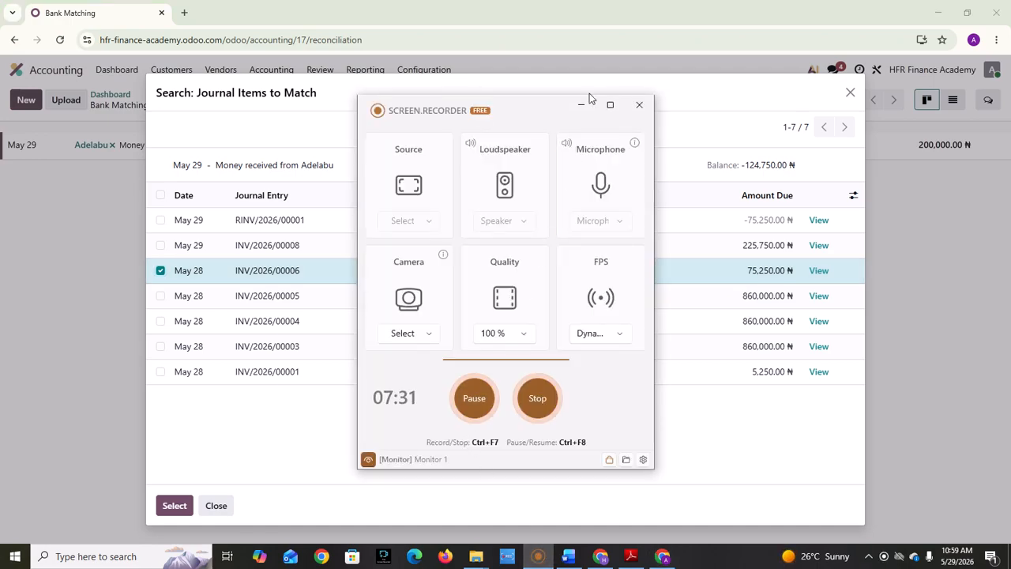
pyautogui.click(579, 109)
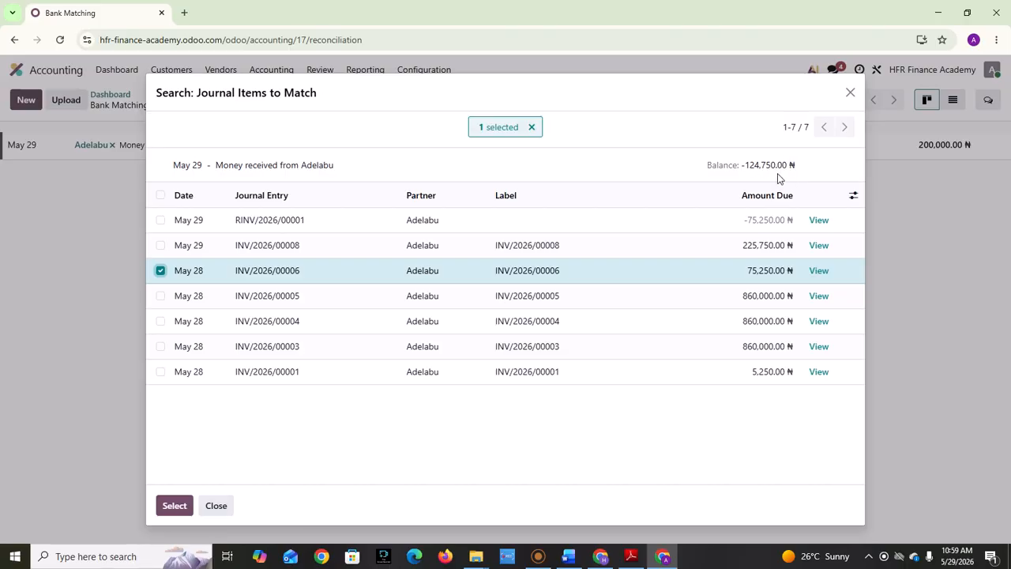
pyautogui.click(159, 372)
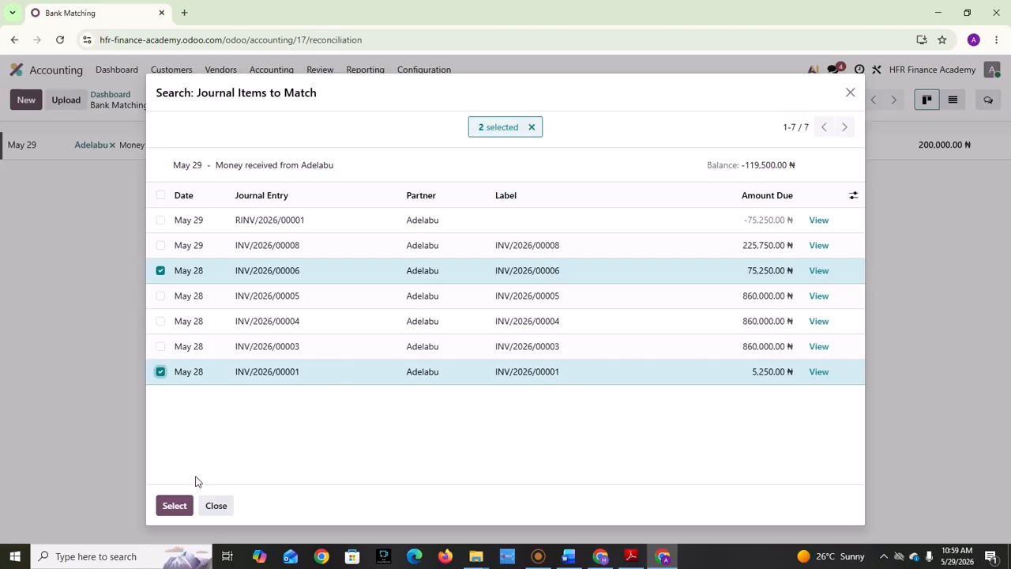
pyautogui.click(168, 504)
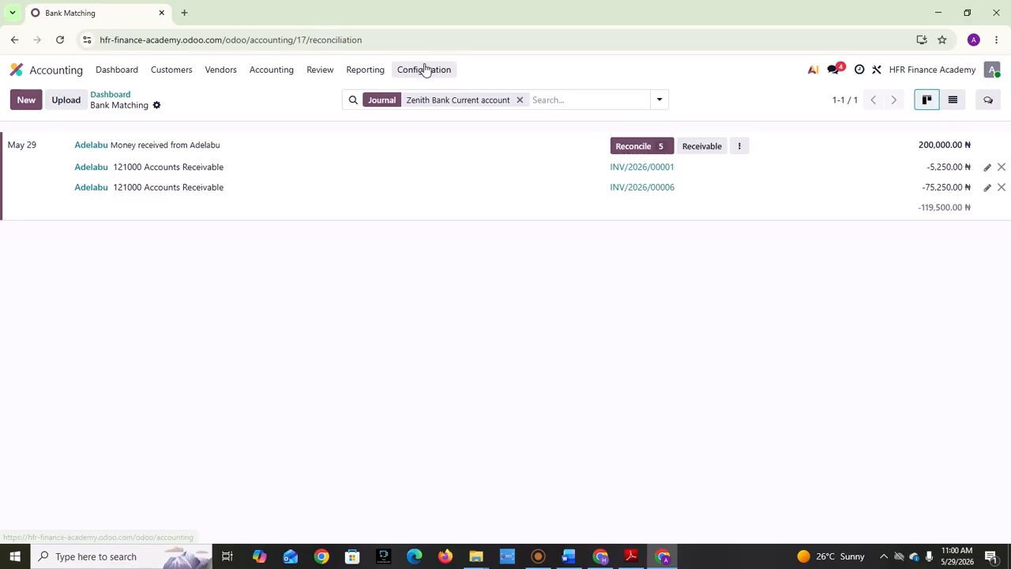
# Open the Trial Balance report and examine the Zenith Bank, Bank Suspense and Accounts Receivable balances
pyautogui.click(378, 73)
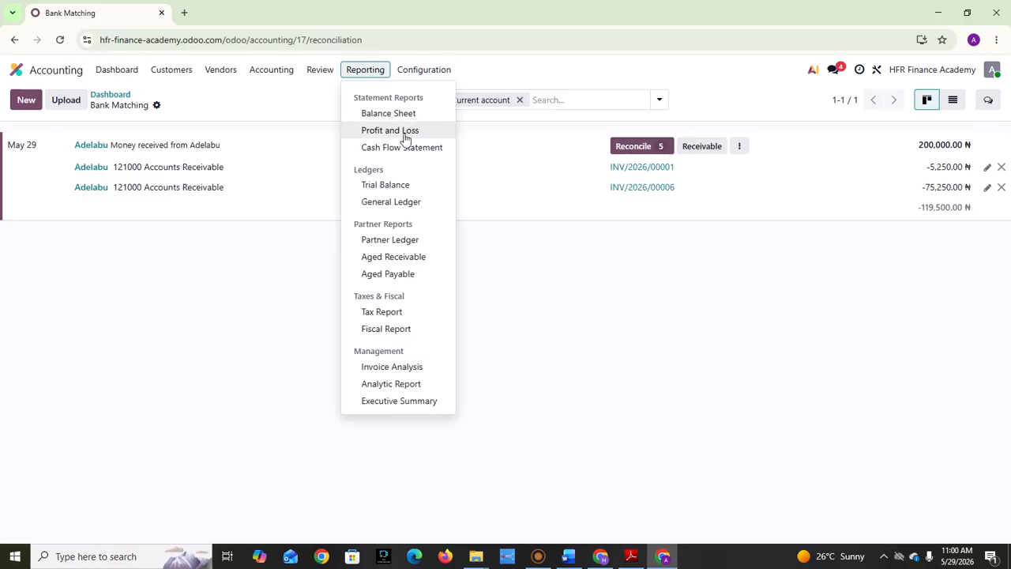
pyautogui.click(393, 189)
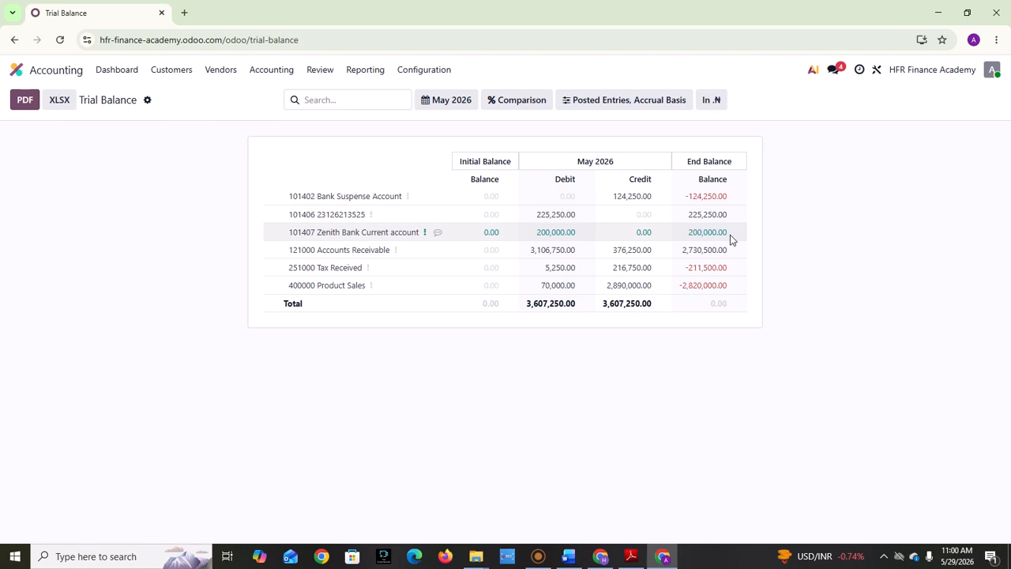
pyautogui.click(540, 557)
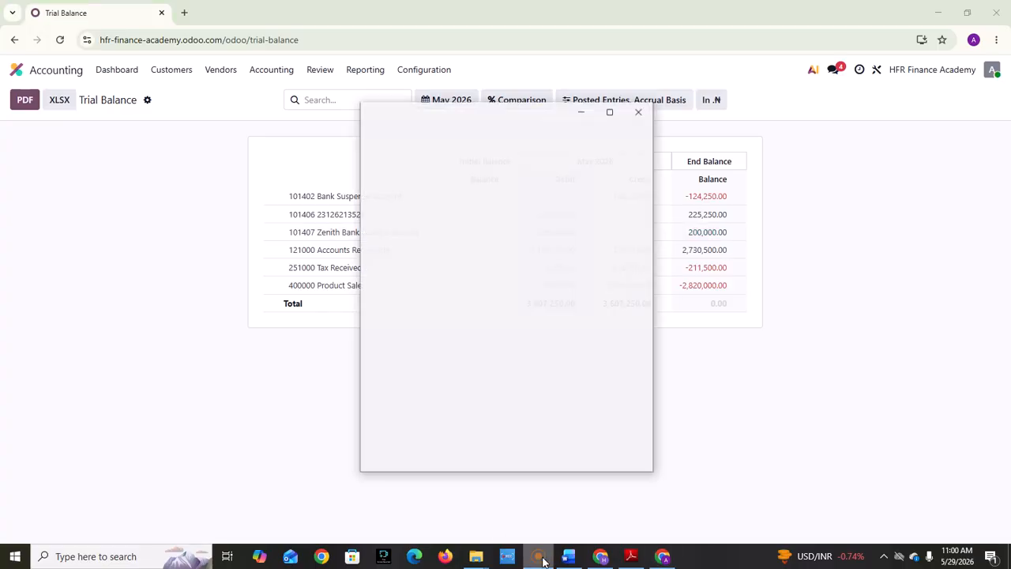